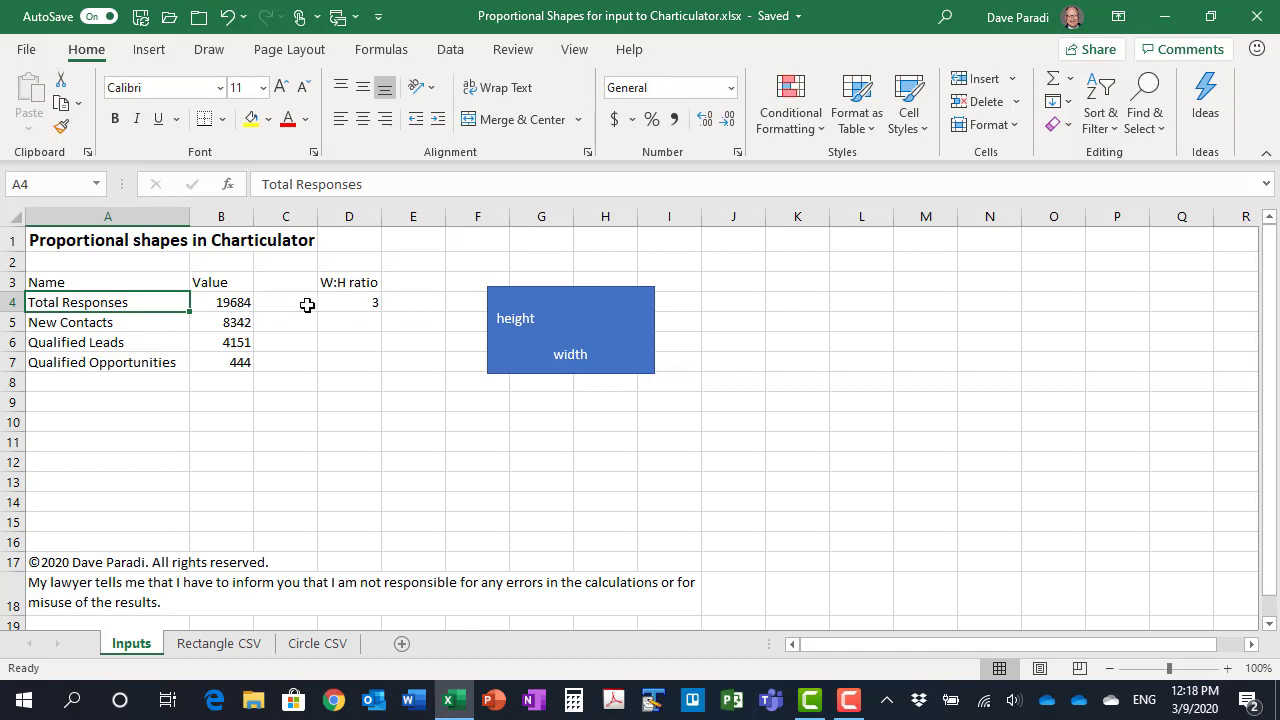
- Point out the width-to-height ratio input of 3 on the Inputs sheet
{"action": "left_click", "coordinate": [351, 306]}
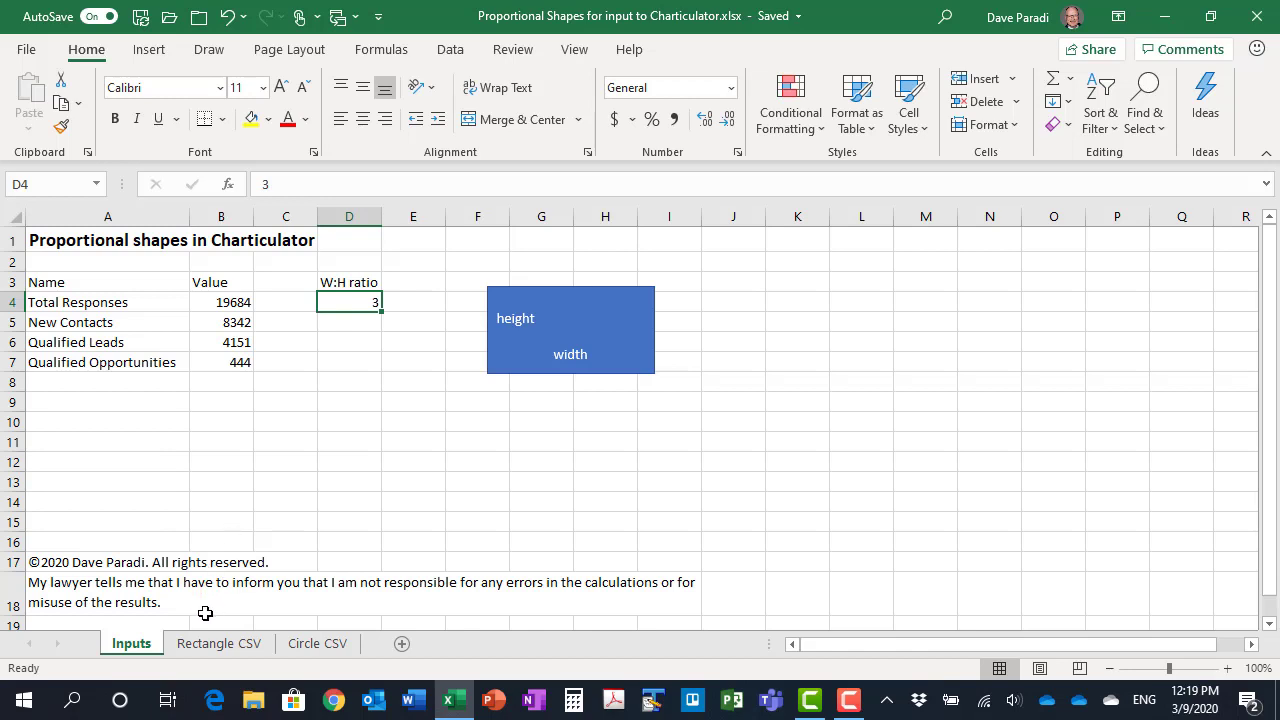
- On Rectangle CSV, inspect the Value, Width and Height formulas in B2–D2, then select row 5
{"action": "left_click", "coordinate": [220, 645]}
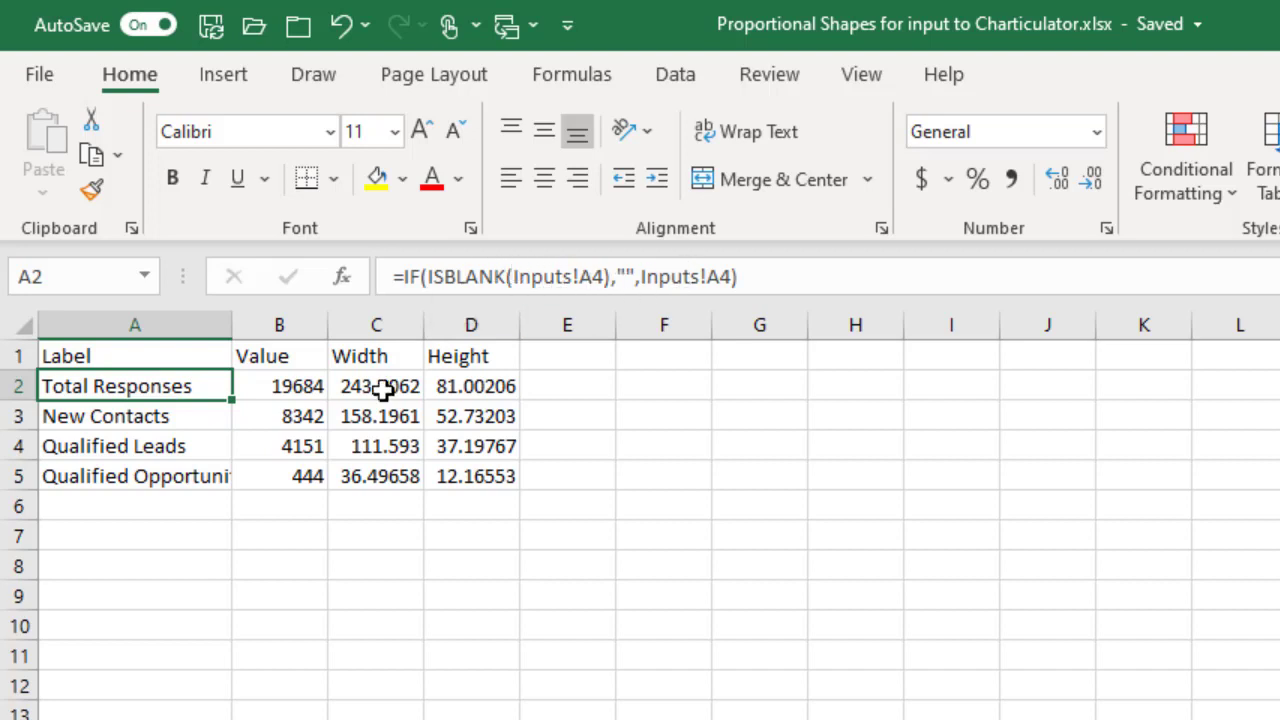
{"action": "left_click", "coordinate": [271, 393]}
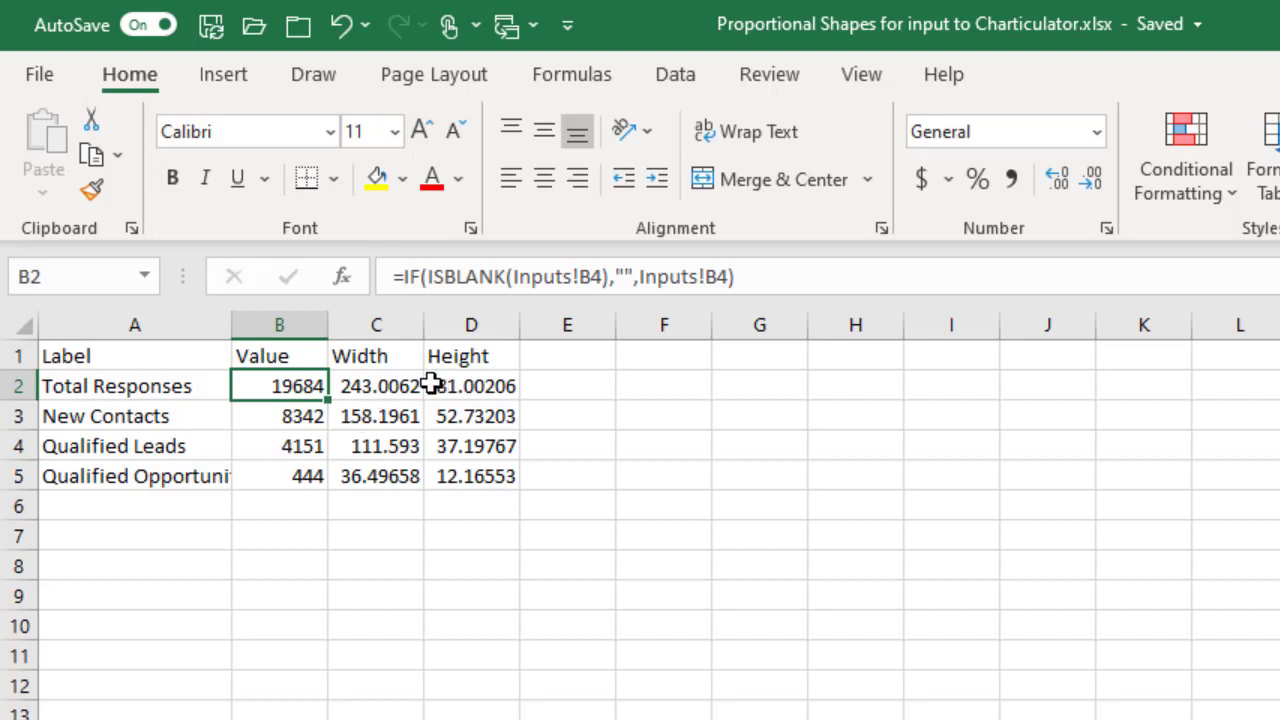
{"action": "left_click", "coordinate": [388, 390]}
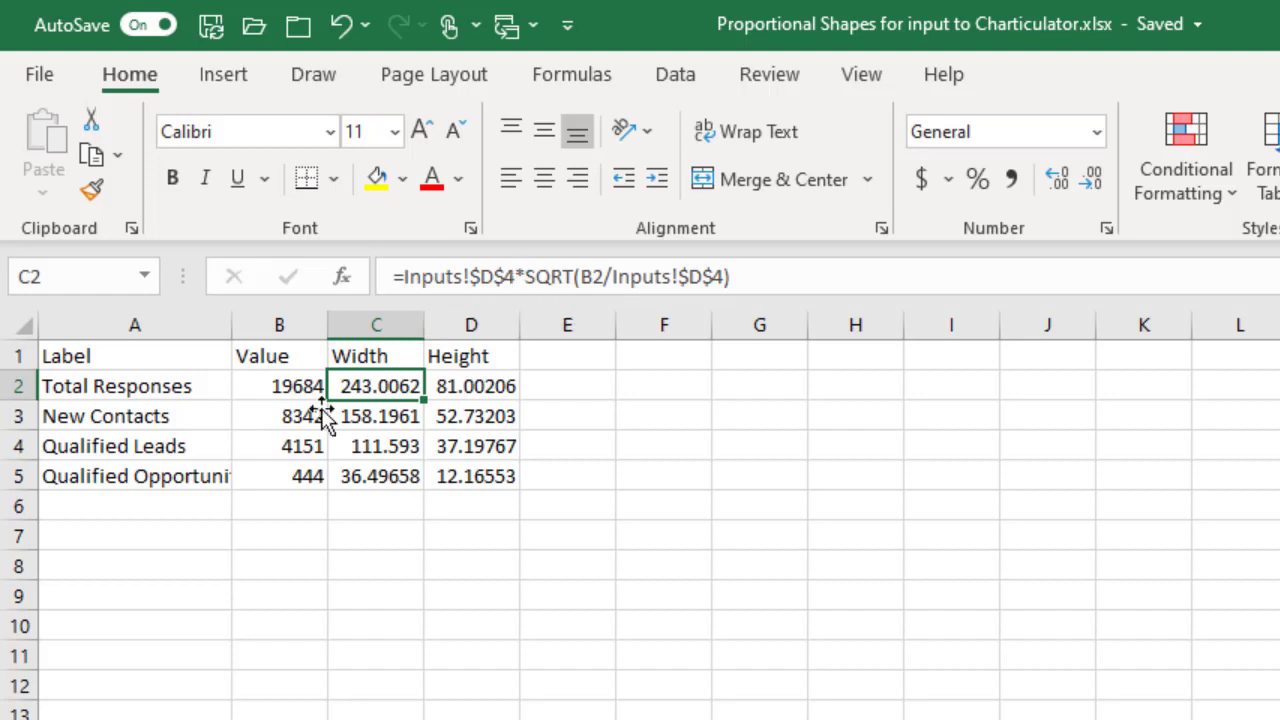
{"action": "left_click", "coordinate": [472, 387]}
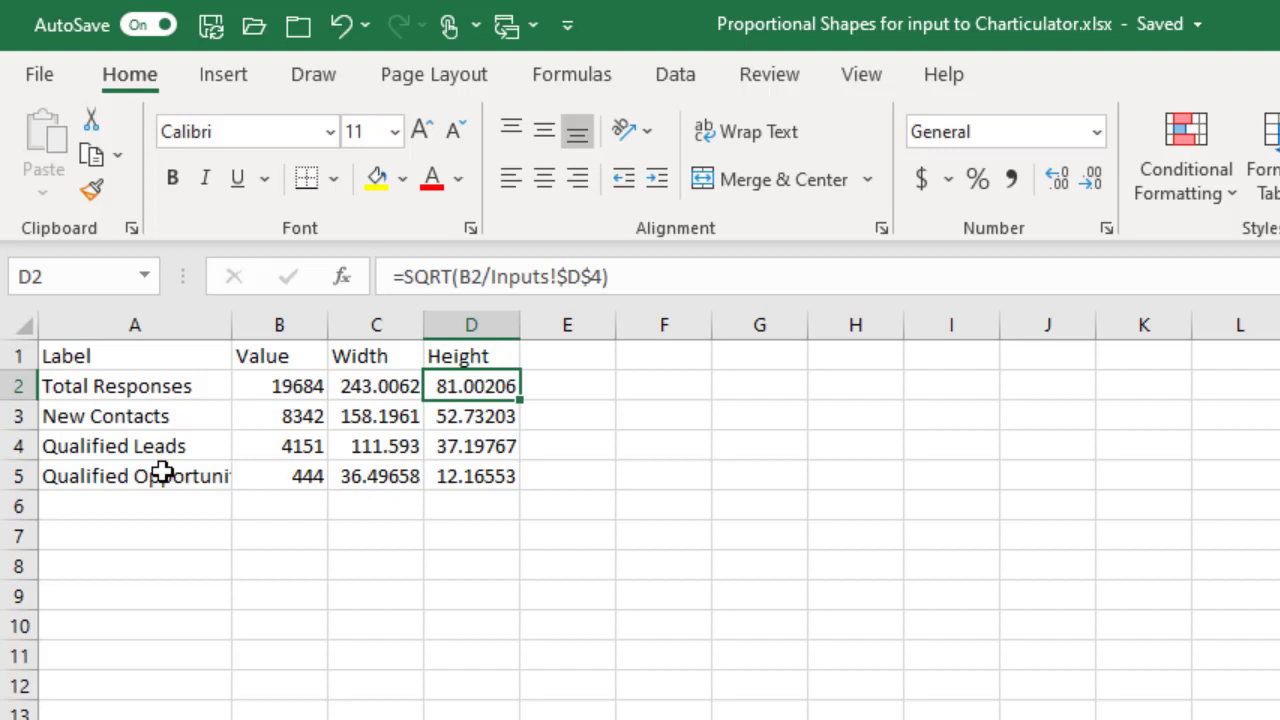
{"action": "left_click_drag", "start_coordinate": [171, 477], "coordinate": [444, 478]}
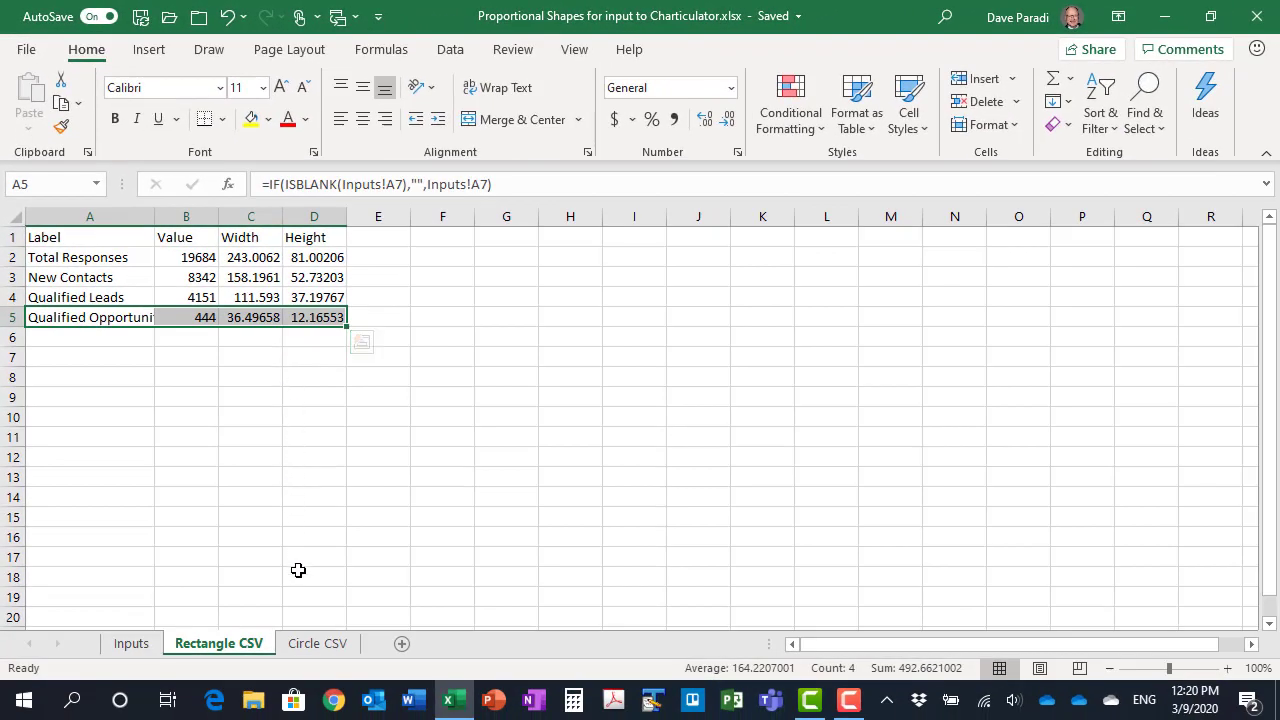
{"action": "left_click", "coordinate": [317, 643]}
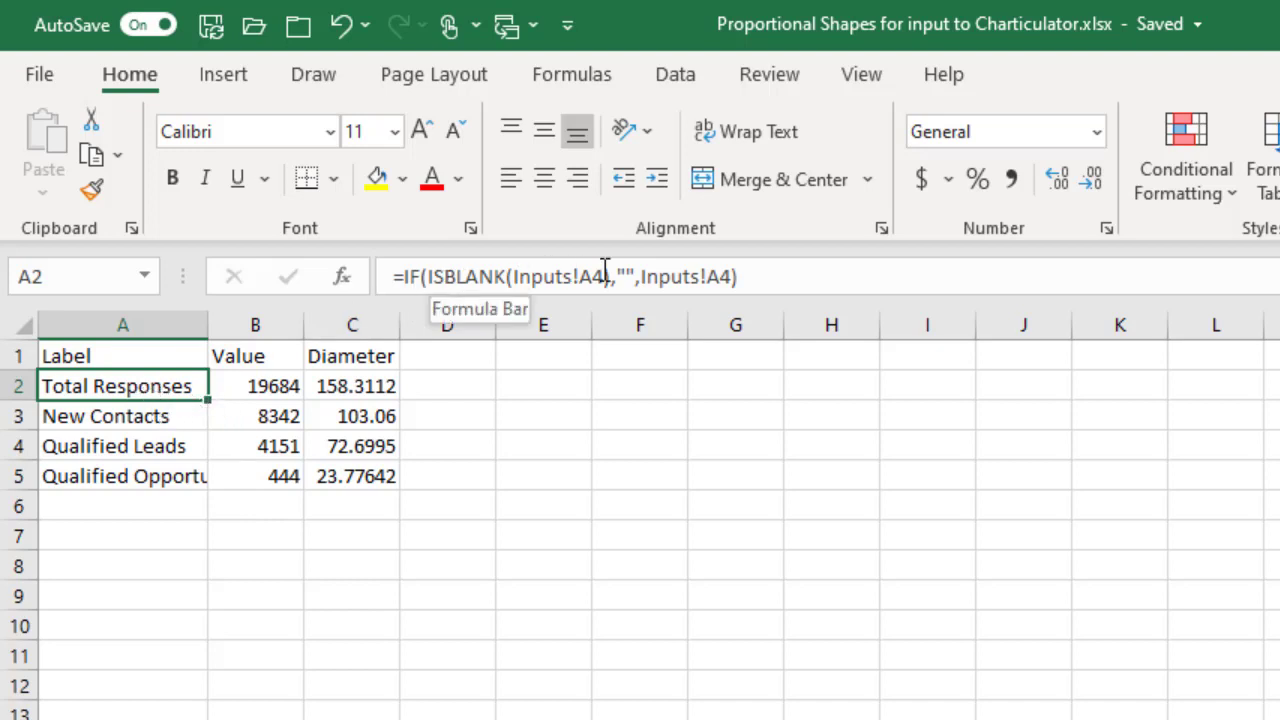
{"action": "left_click", "coordinate": [267, 388]}
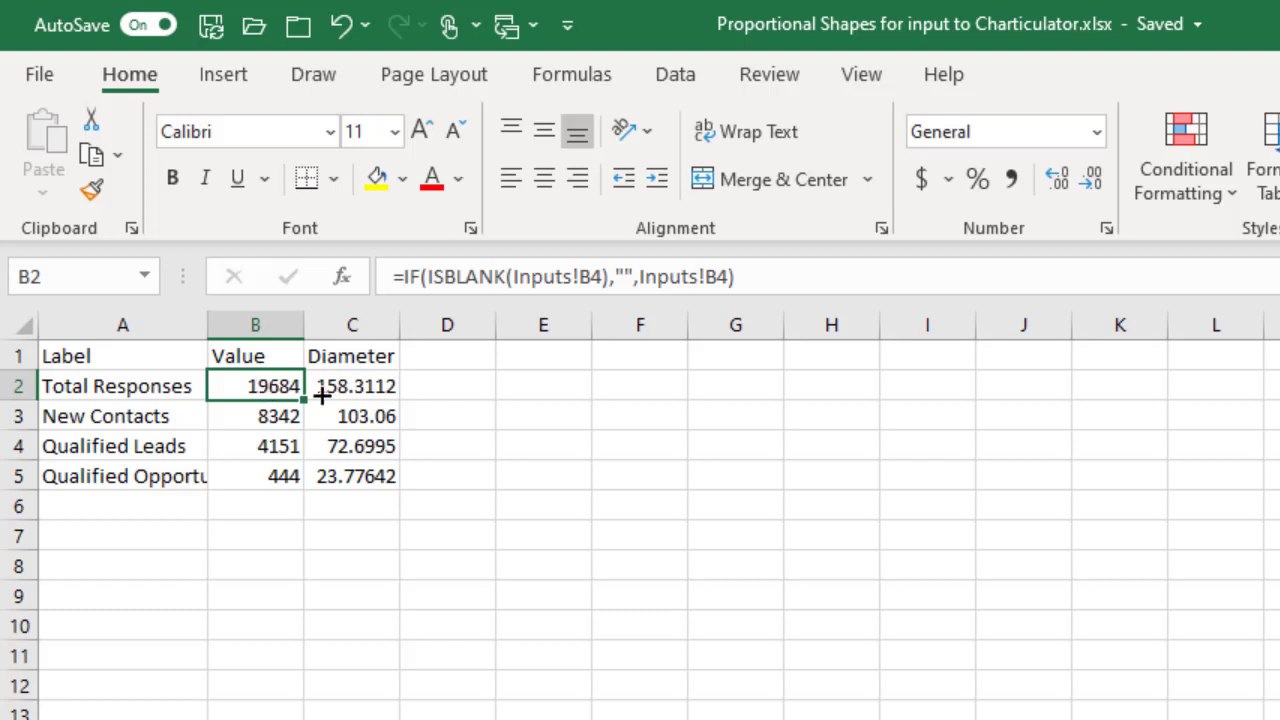
{"action": "left_click", "coordinate": [374, 389]}
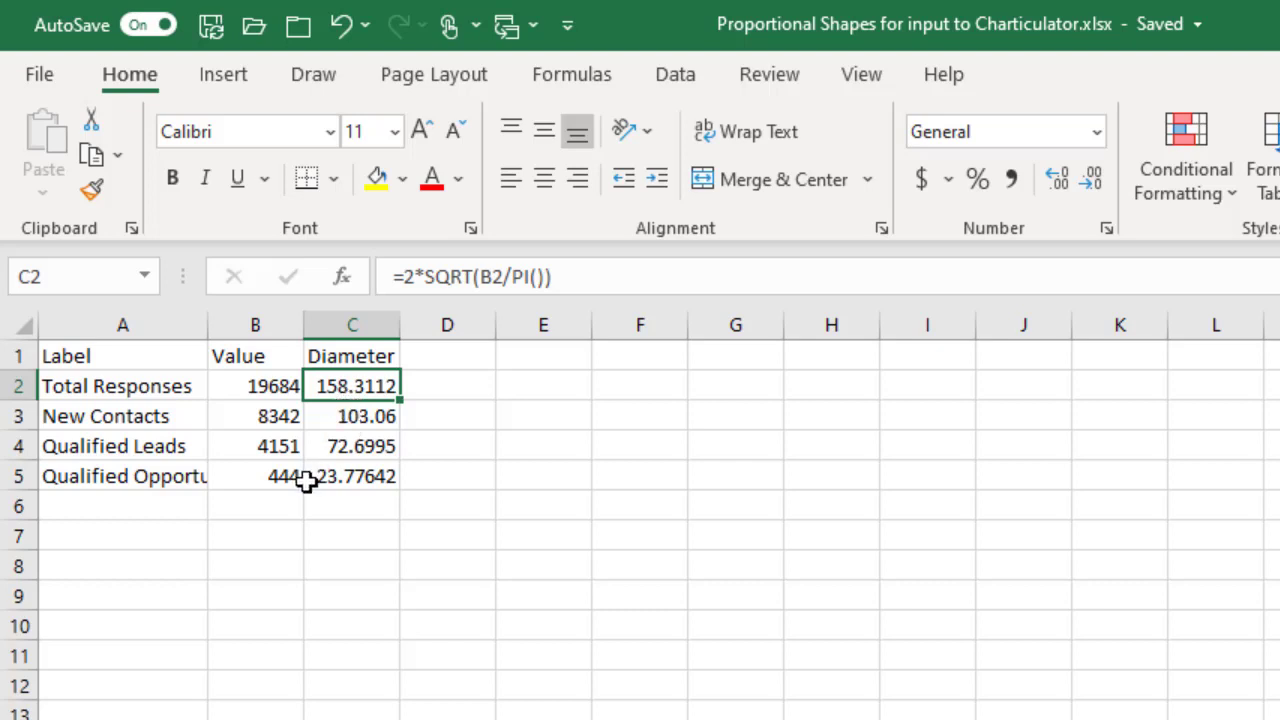
{"action": "left_click_drag", "start_coordinate": [166, 480], "coordinate": [319, 487]}
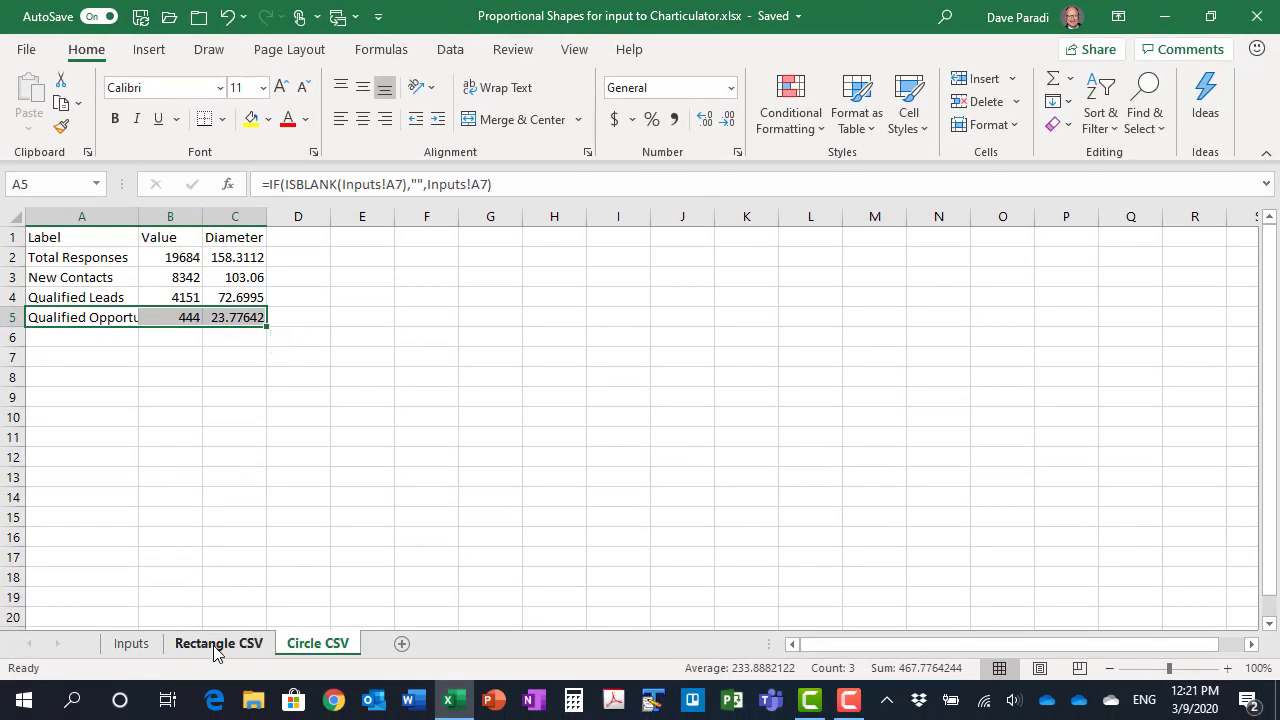
- Return to the Rectangle CSV sheet with the Label header cell A1 selected
{"action": "left_click", "coordinate": [216, 650]}
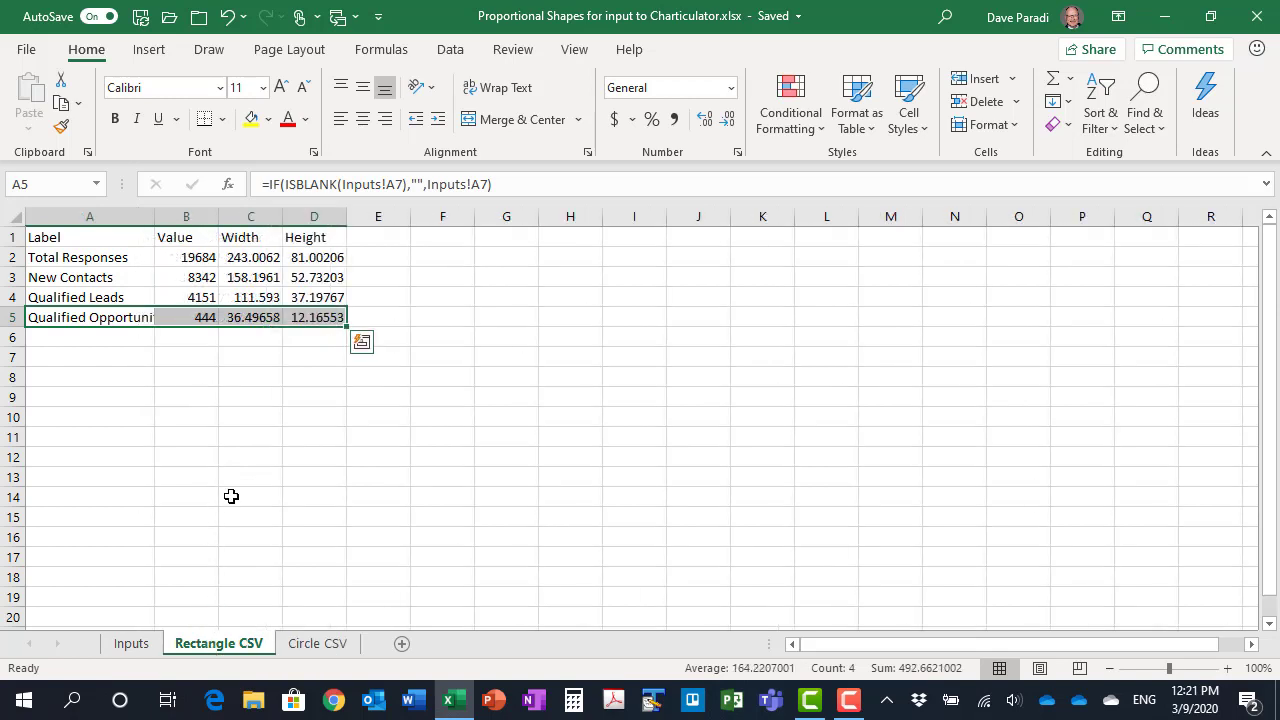
{"action": "left_click", "coordinate": [78, 240]}
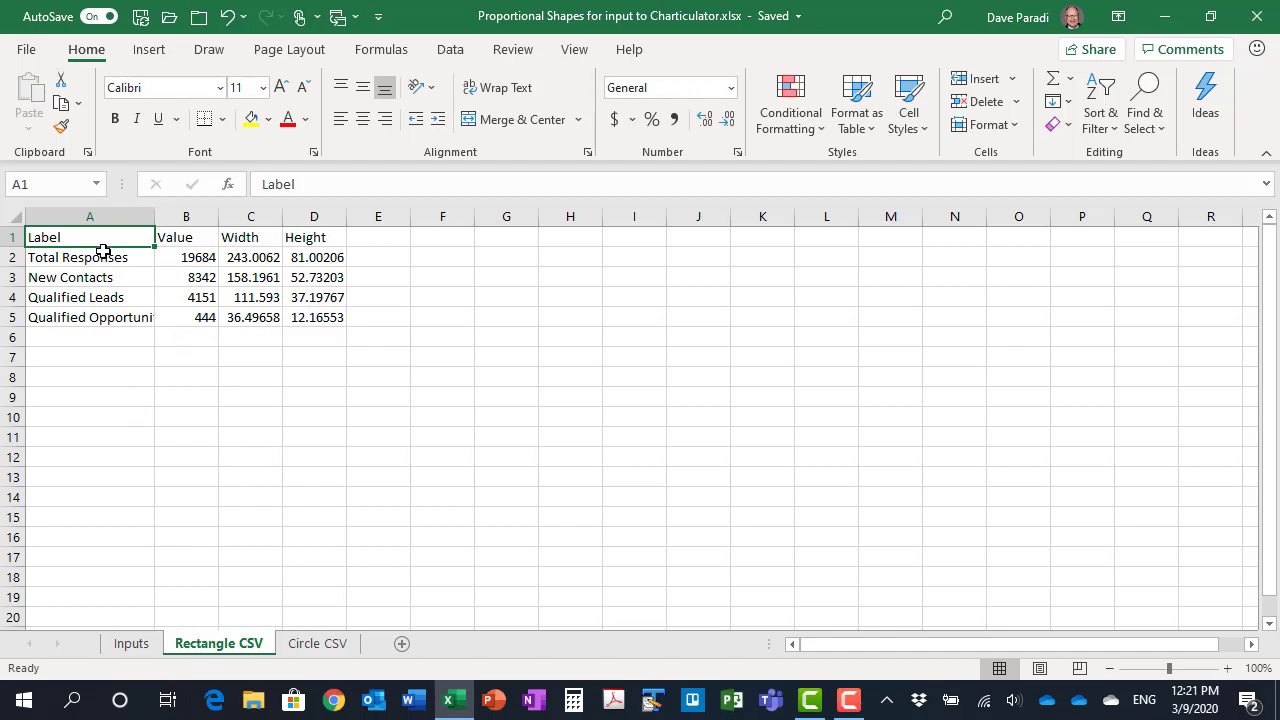
- Begin saving a copy of the workbook with file type CSV (Comma delimited)
{"action": "left_click", "coordinate": [27, 51]}
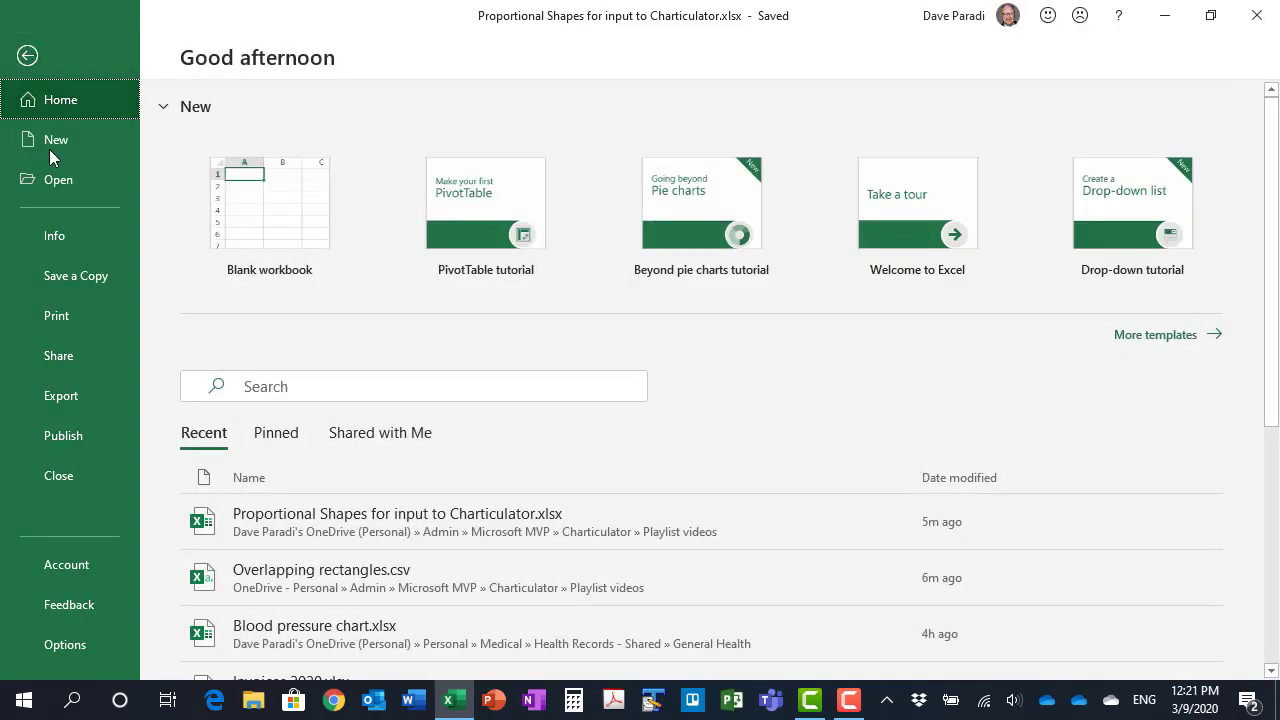
{"action": "left_click", "coordinate": [69, 280]}
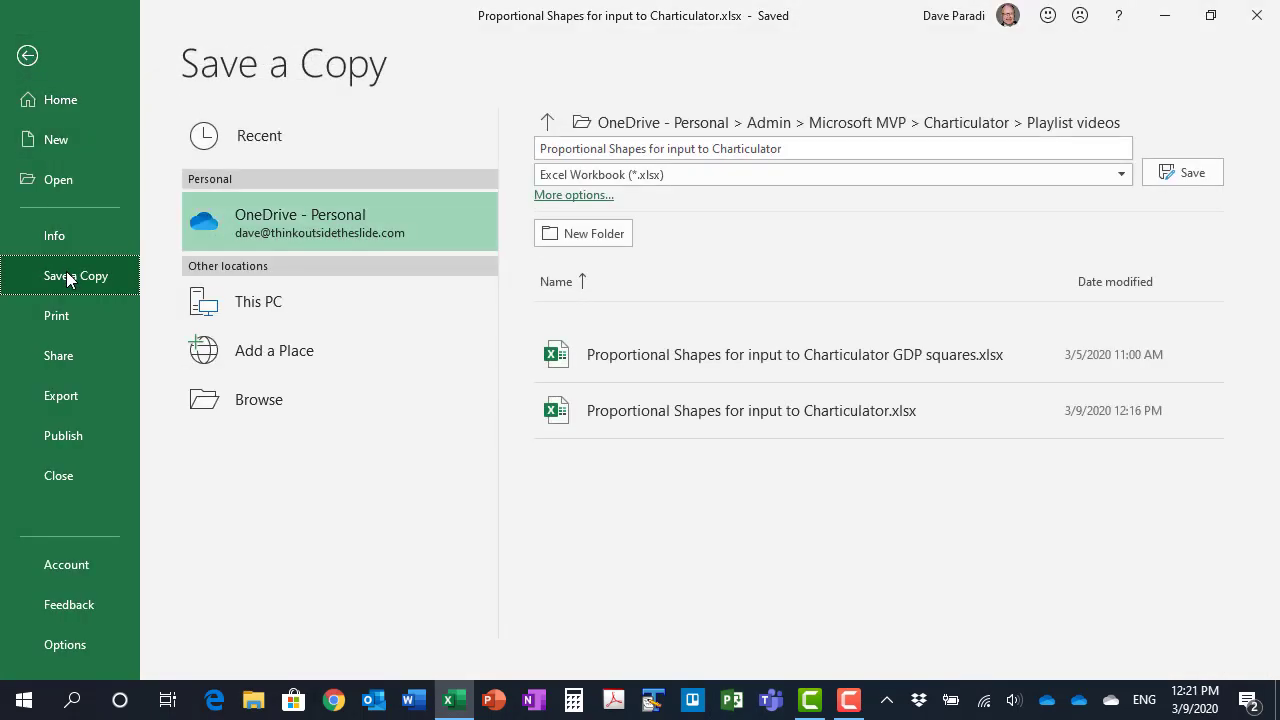
{"action": "left_click", "coordinate": [718, 174]}
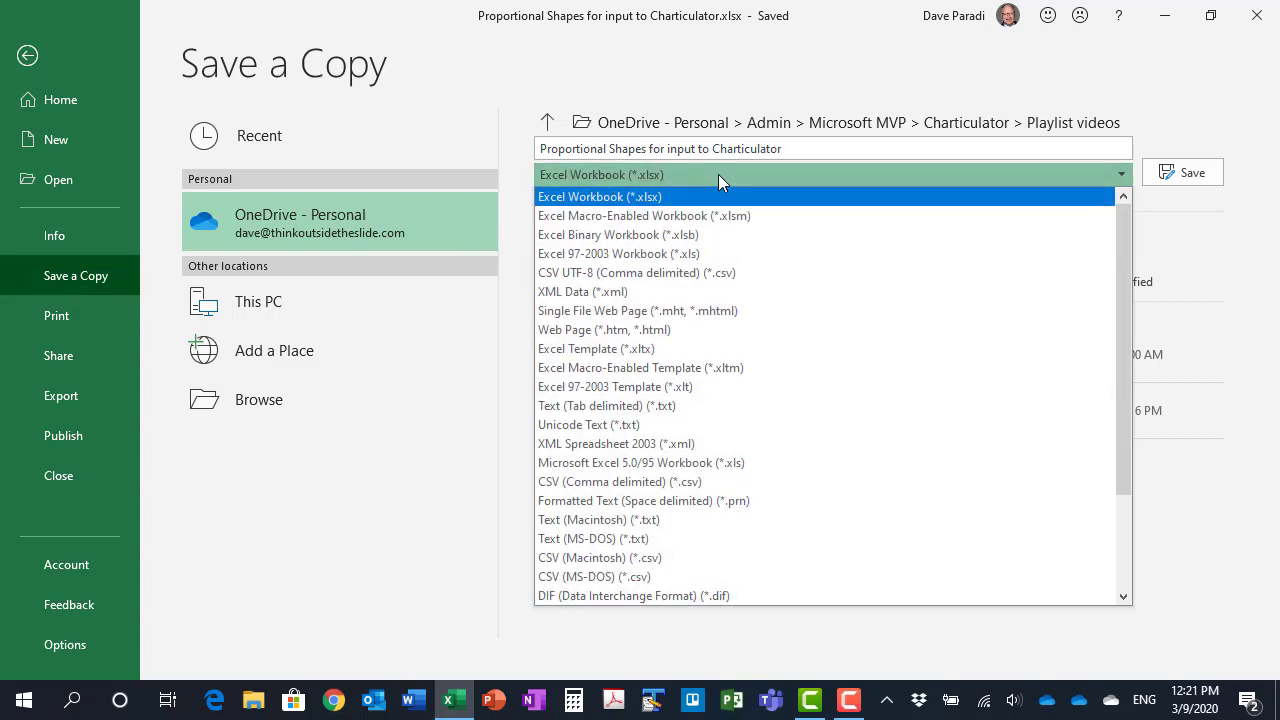
{"action": "left_click", "coordinate": [609, 482]}
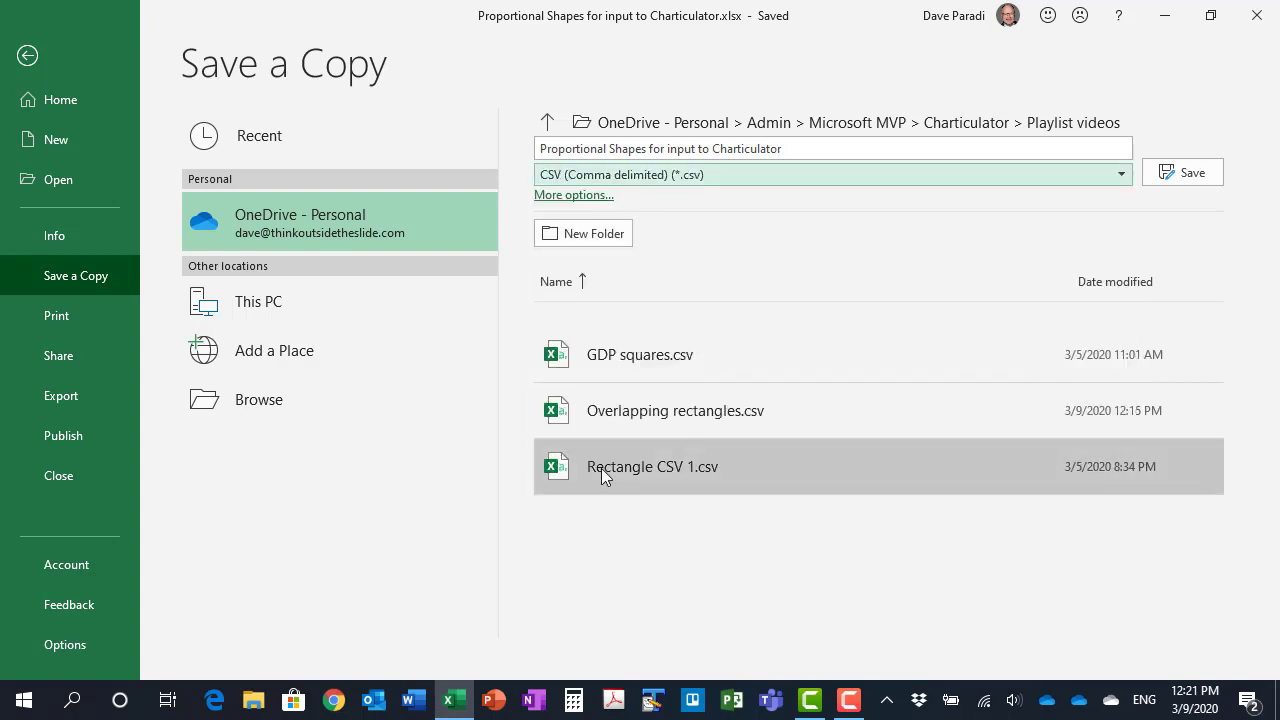
- Name the CSV copy 'Overlapping 1' and save it
{"action": "left_click", "coordinate": [809, 144]}
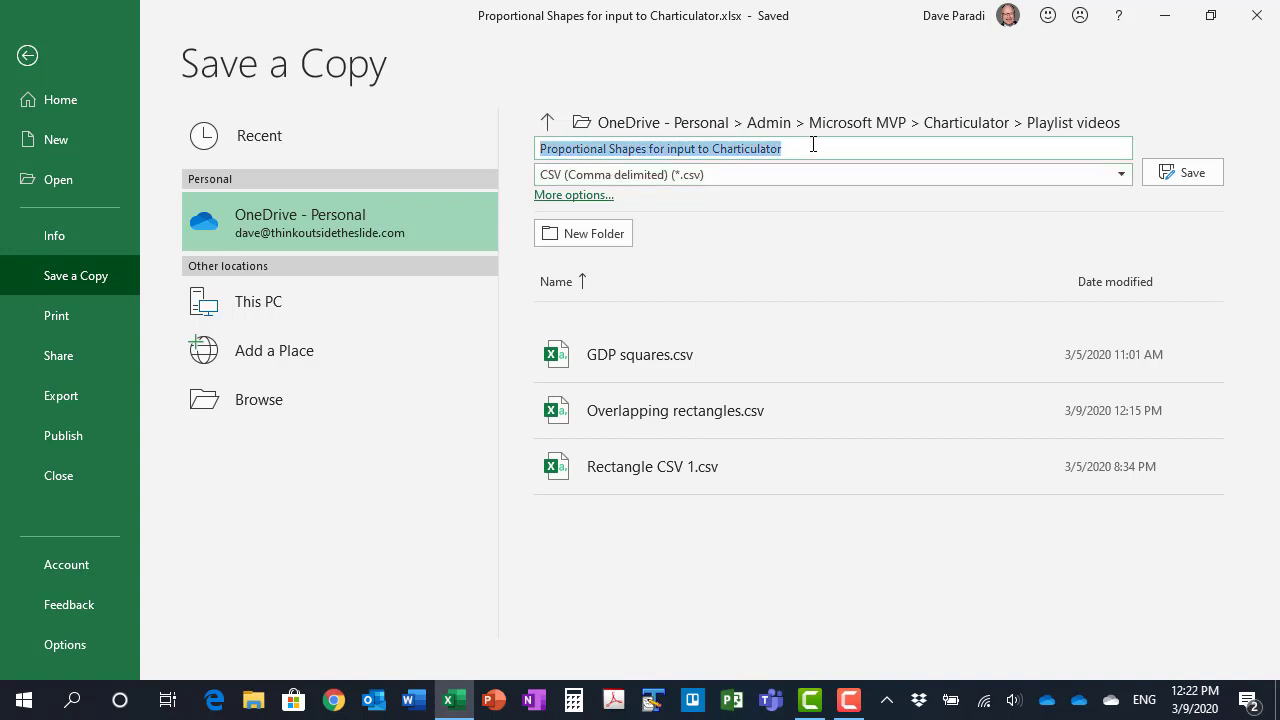
{"action": "key", "text": "BackSpace"}
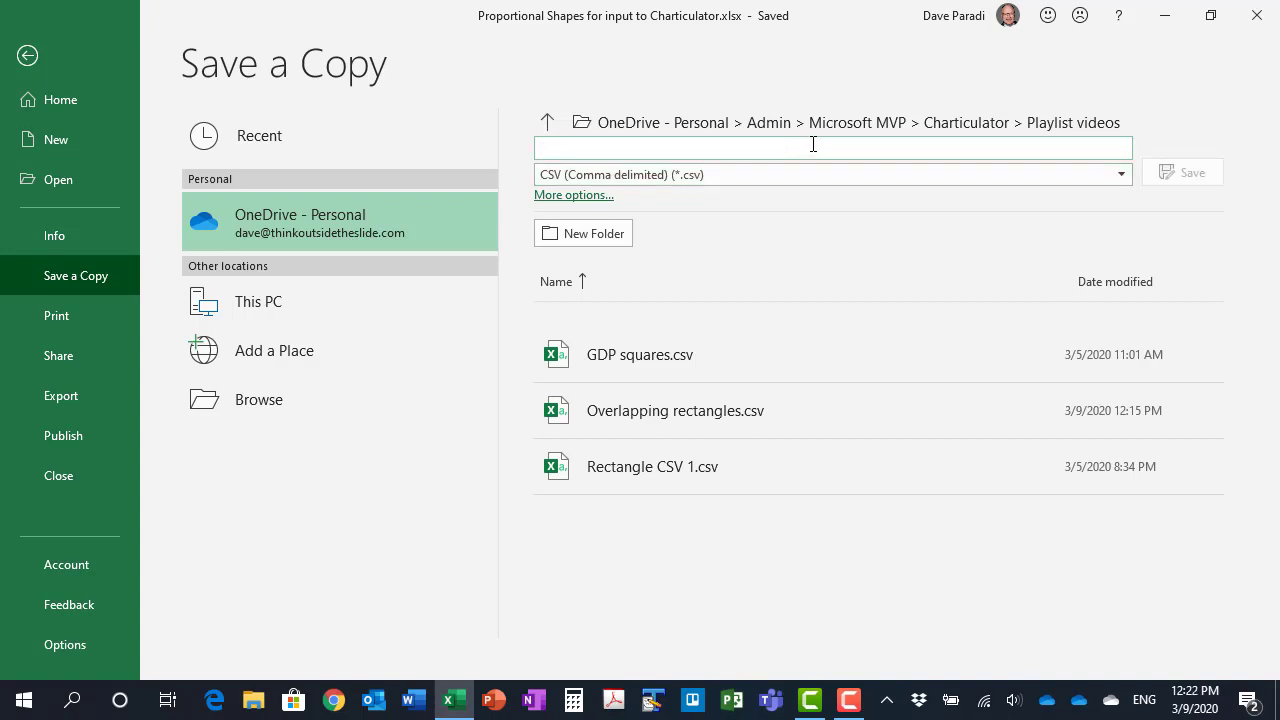
{"action": "type", "text": "Overlapping "}
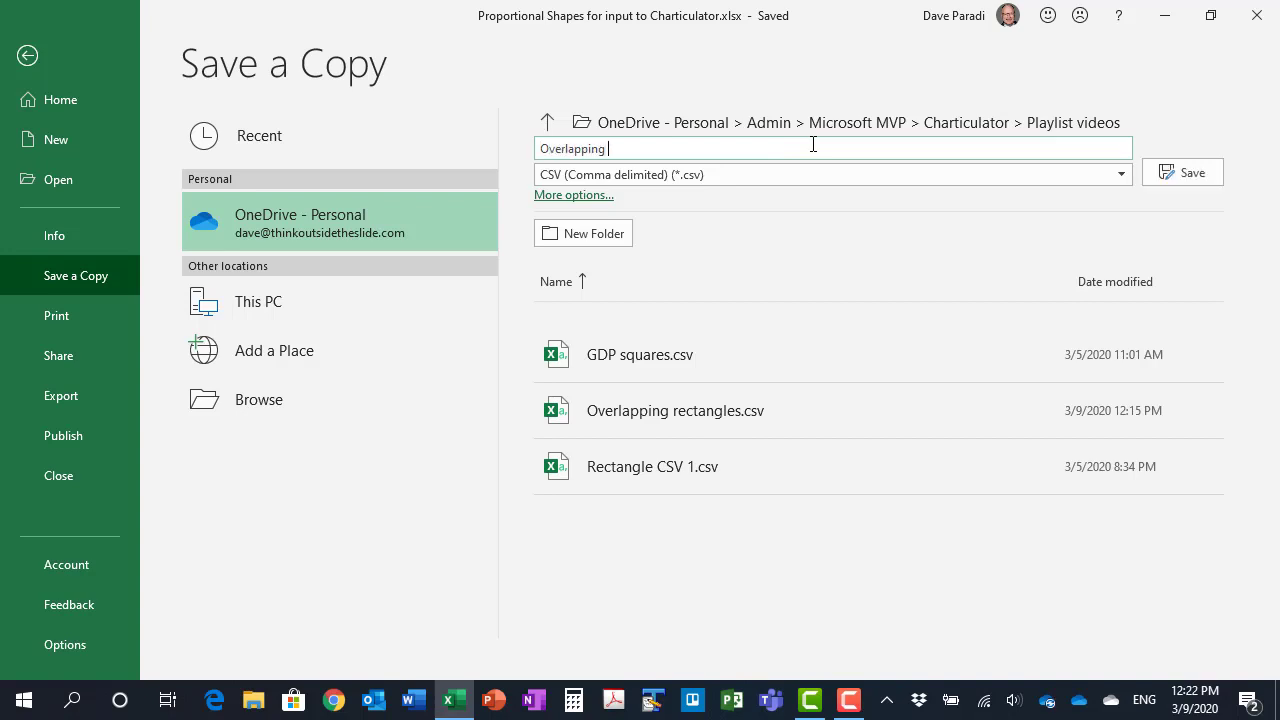
{"action": "type", "text": "1"}
{"action": "left_click", "coordinate": [1183, 175]}
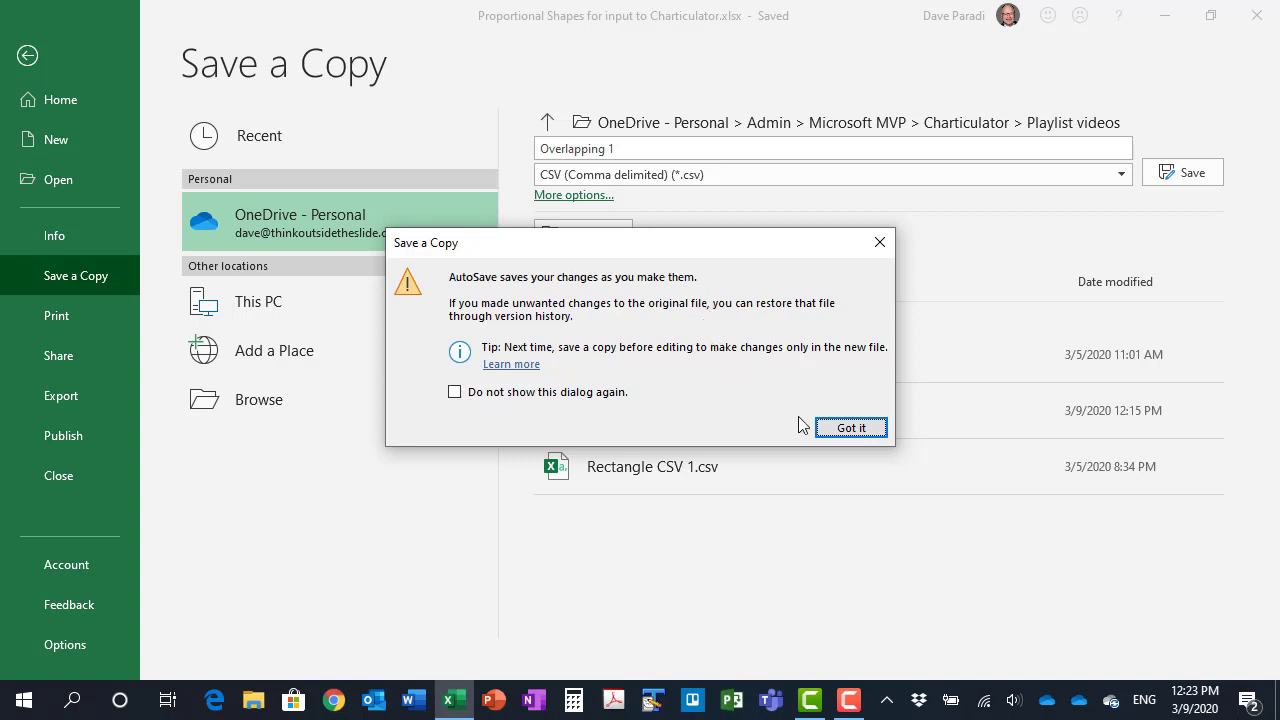
- Dismiss the AutoSave notice and confirm saving only the active sheet
{"action": "left_click", "coordinate": [849, 428]}
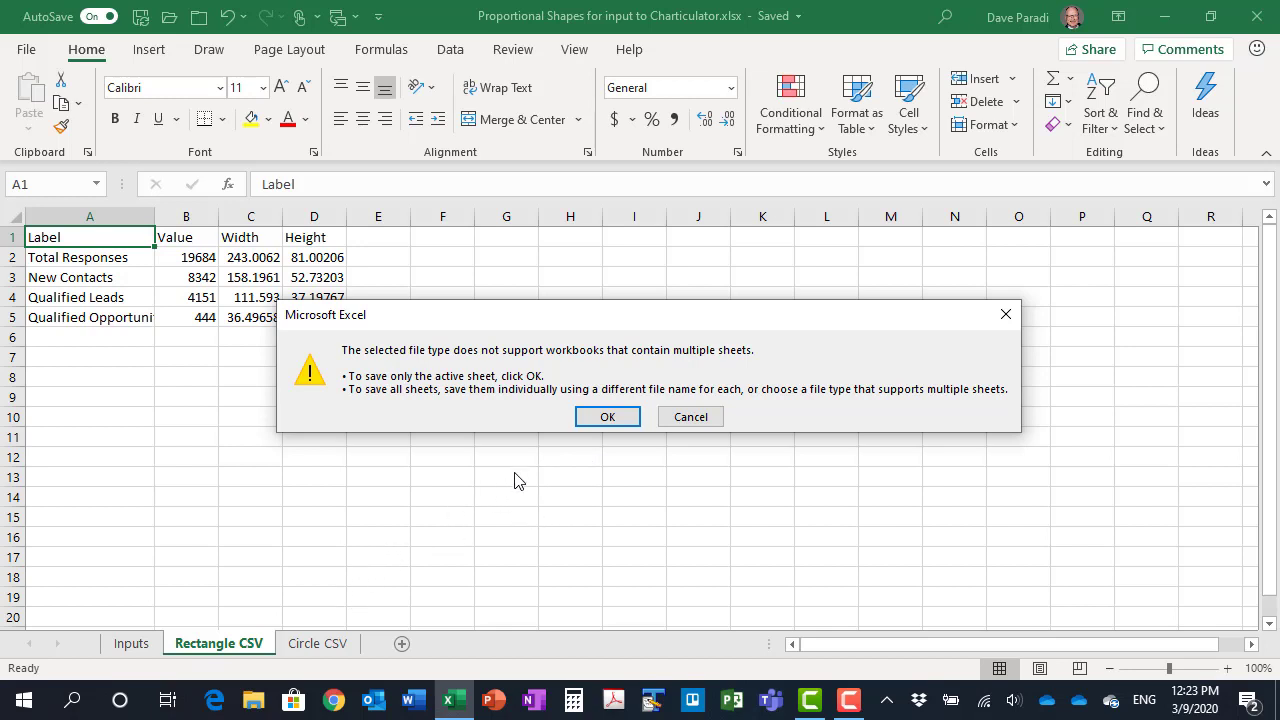
{"action": "left_click", "coordinate": [611, 421]}
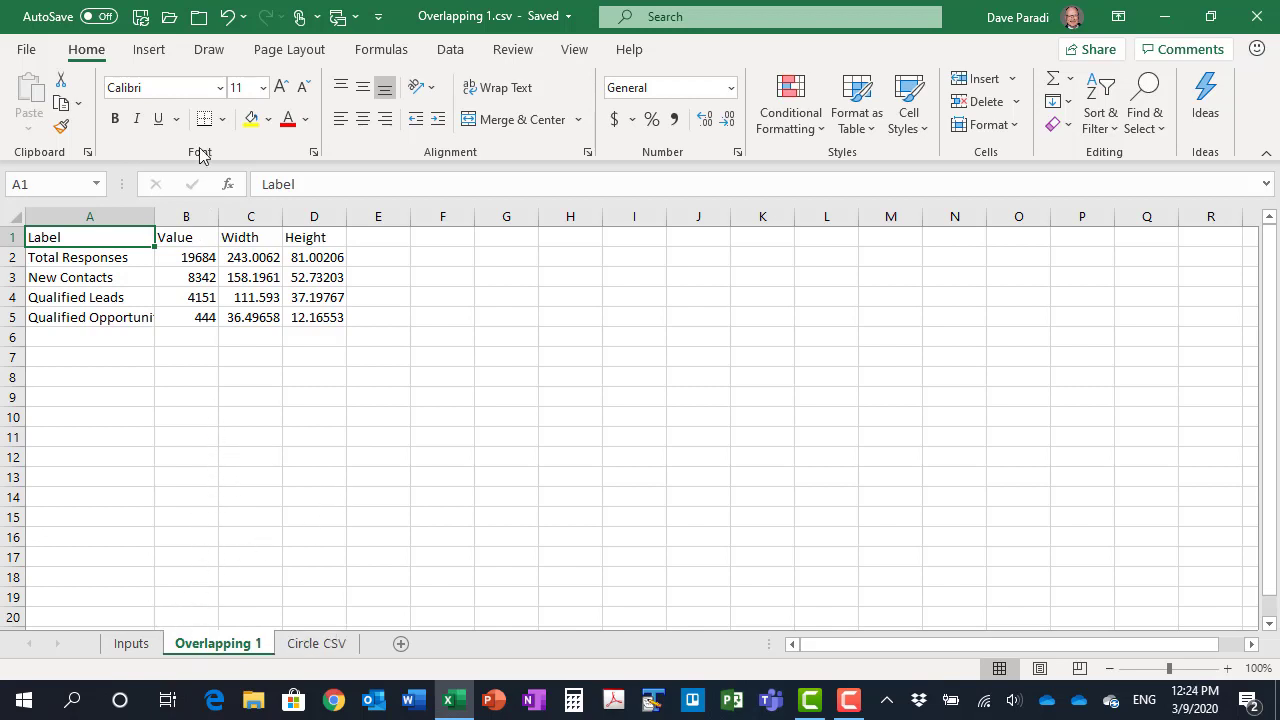
- Close Overlapping 1.csv without saving further changes
{"action": "left_click", "coordinate": [197, 20]}
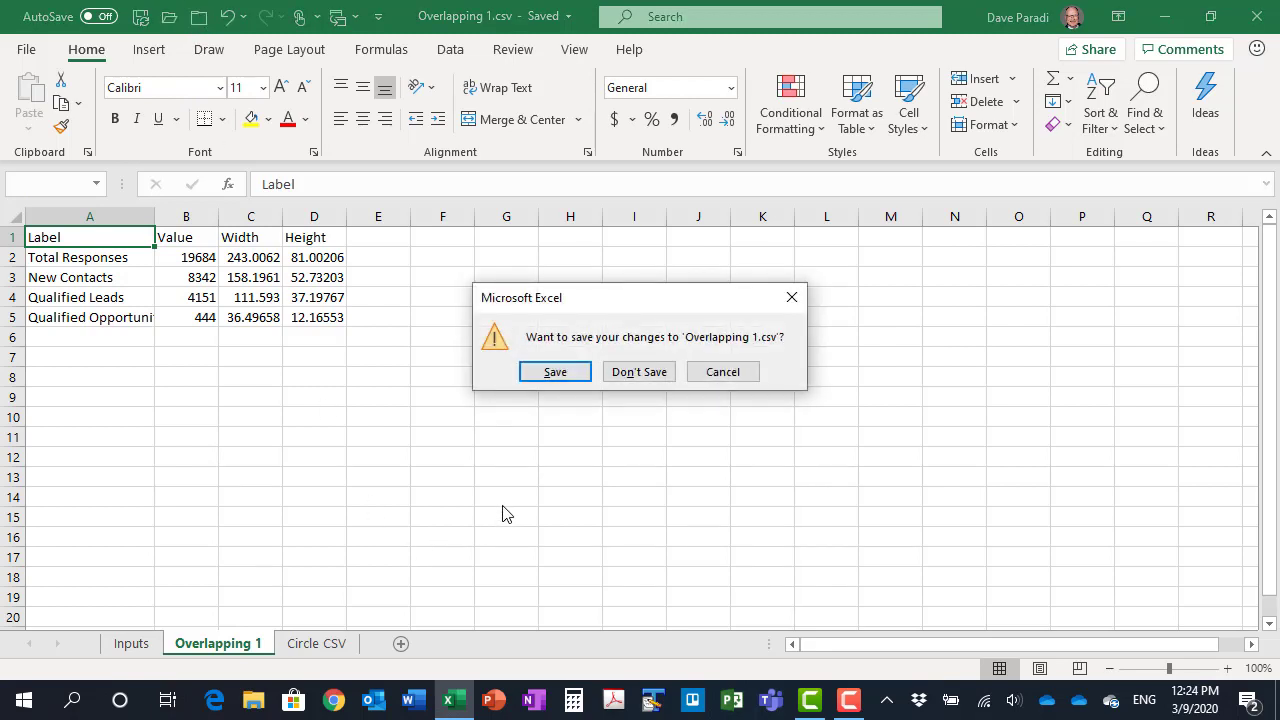
{"action": "left_click", "coordinate": [641, 372]}
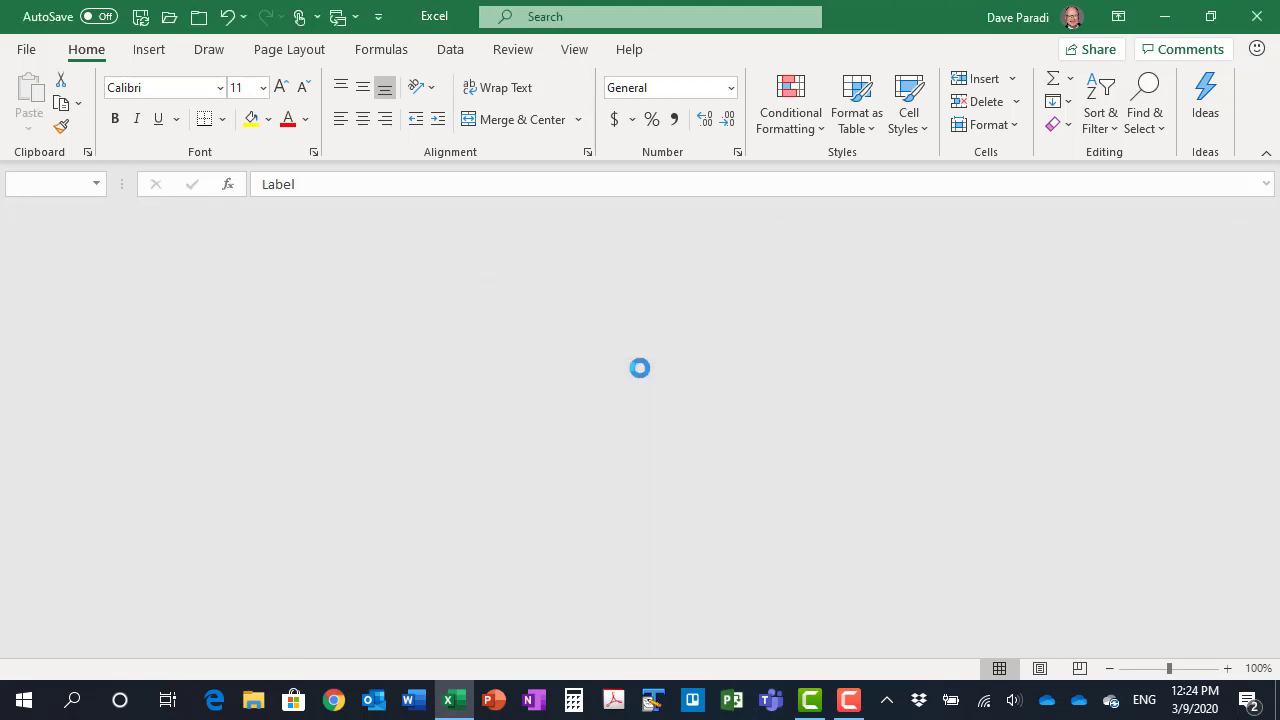